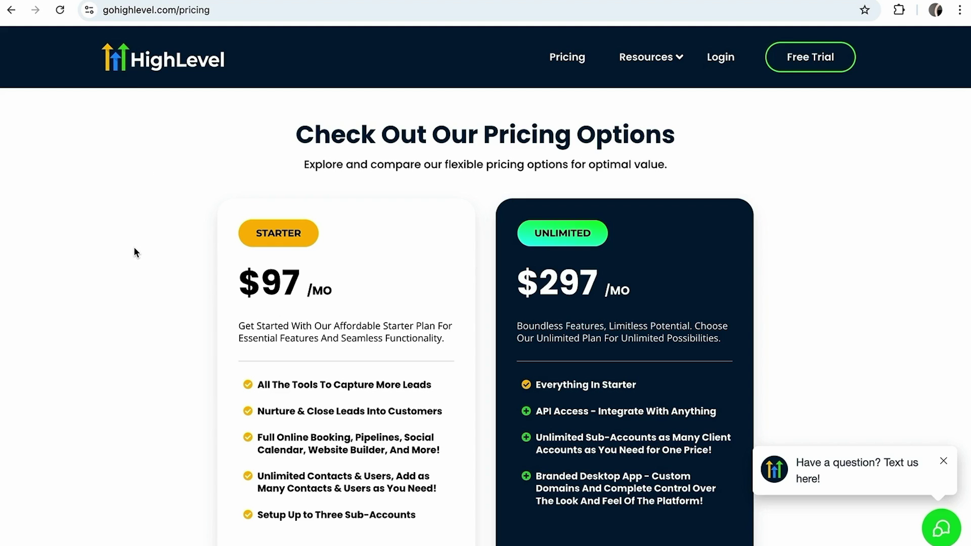
scroll(134, 247, "down", 1)
scroll(134, 246, "up", 1)
scroll(134, 246, "down", 1)
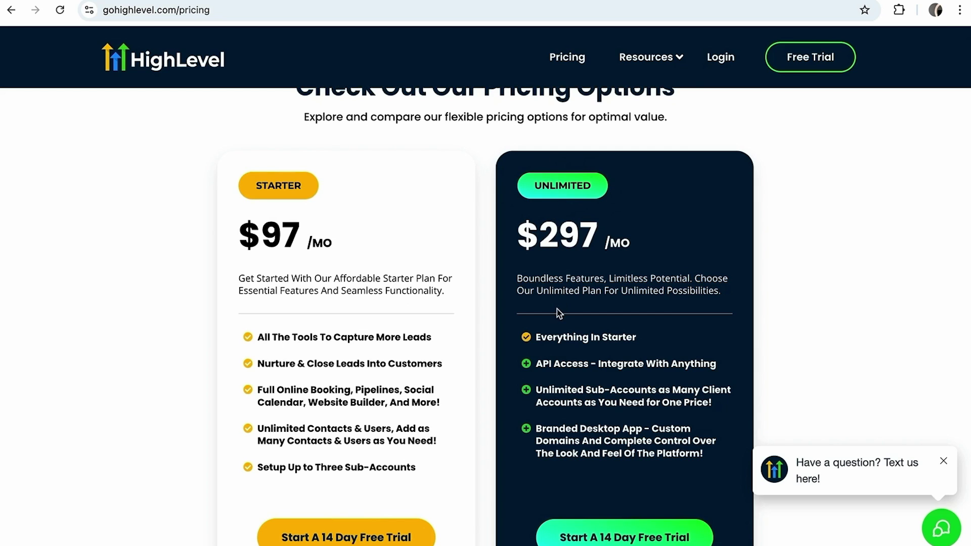
scroll(558, 312, "down", 1)
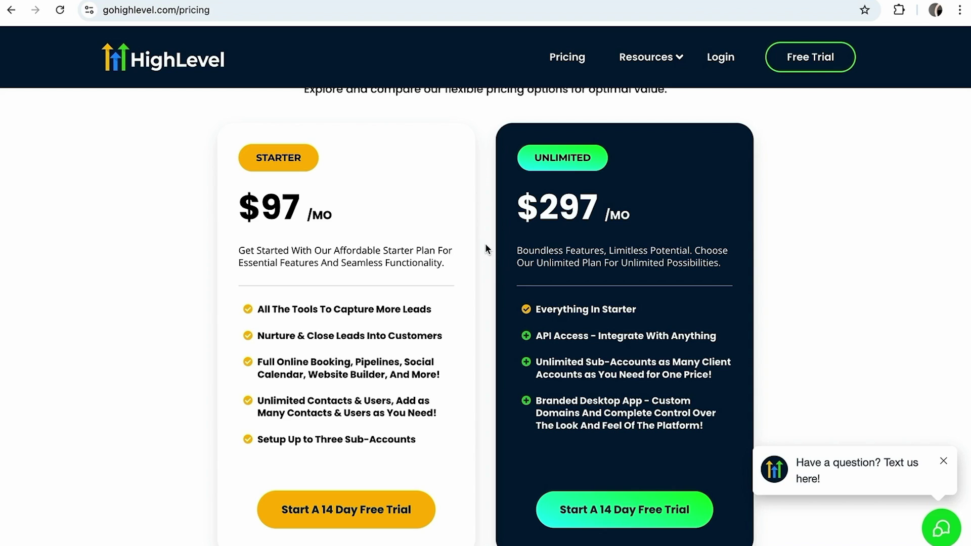
scroll(485, 244, "down", 1)
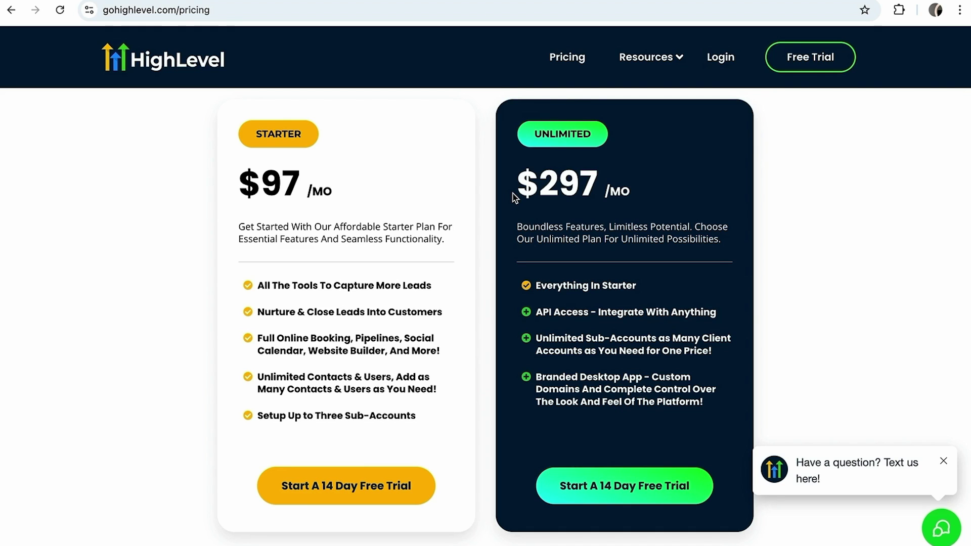
Highlight the Unlimited plan's $297 price, then begin its 14-day free trial.
left_click_drag(515, 197, 601, 191)
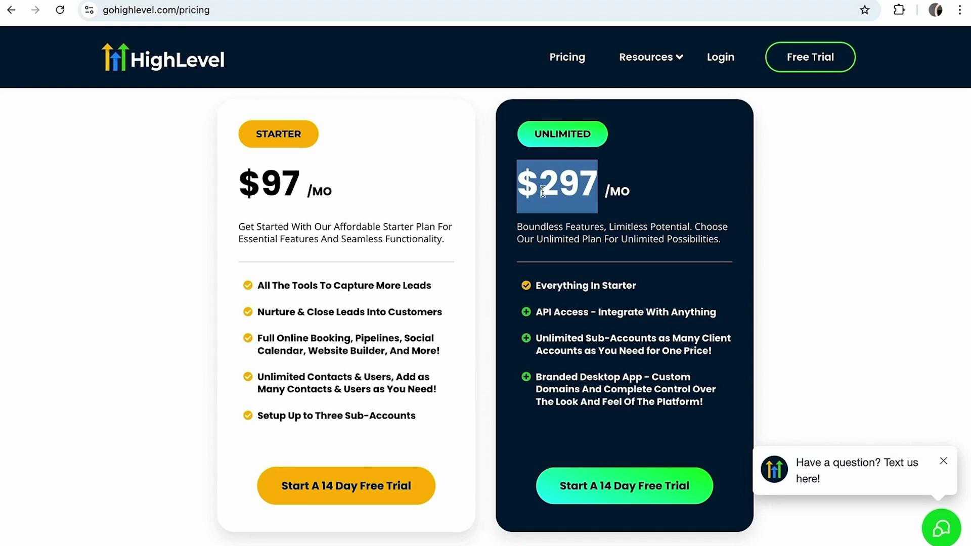
left_click(484, 194)
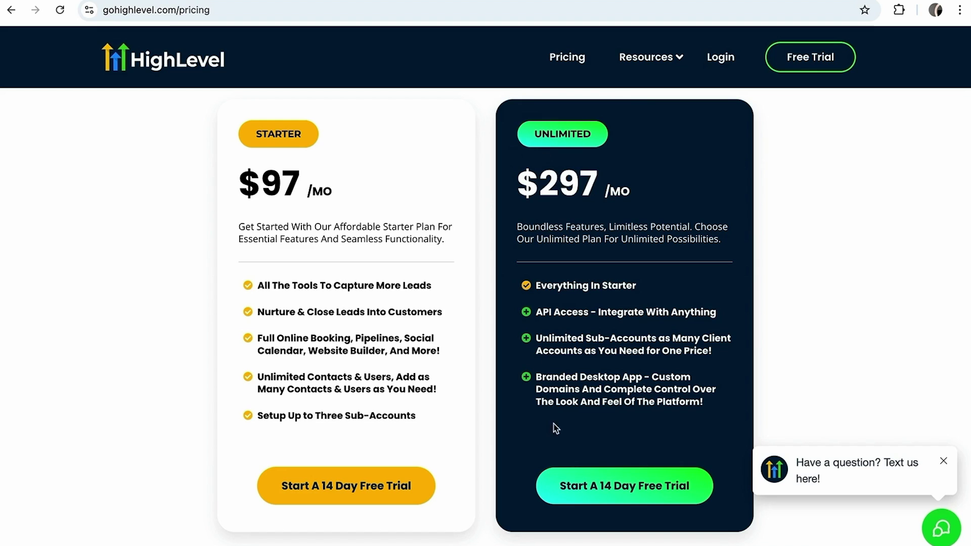
left_click(593, 486)
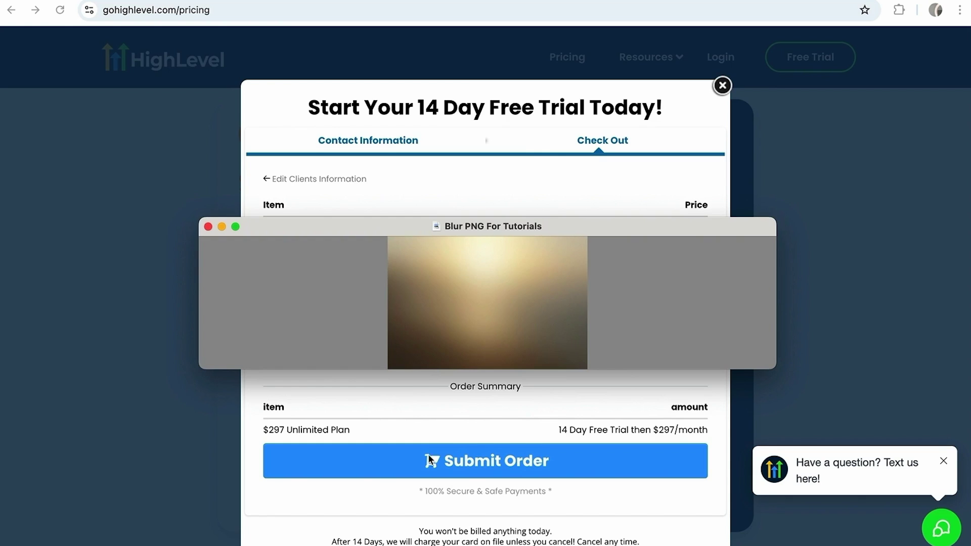
Submit the Unlimited plan trial order from the checkout form.
left_click(515, 462)
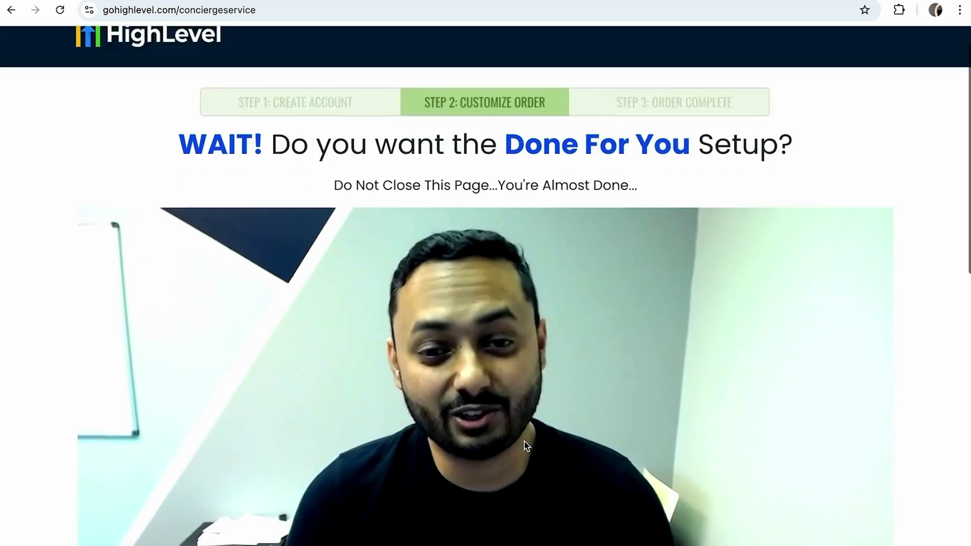
scroll(525, 445, "down", 3)
scroll(526, 444, "up", 2)
scroll(526, 444, "down", 1)
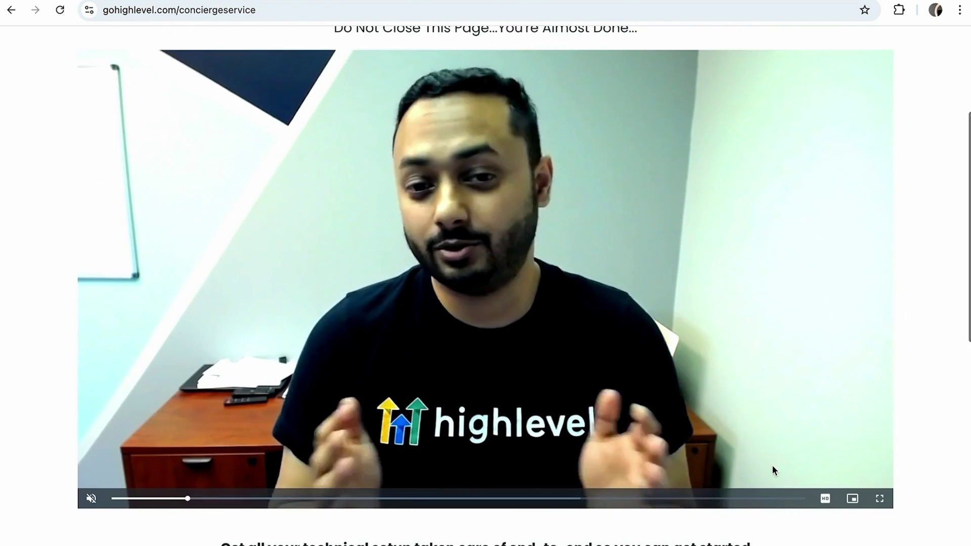
scroll(257, 372, "down", 2)
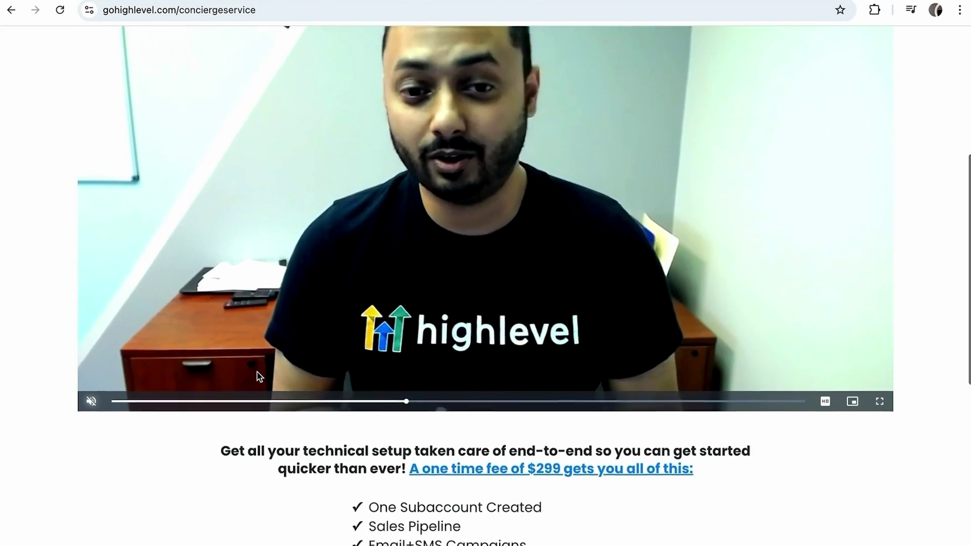
scroll(256, 371, "down", 3)
scroll(256, 371, "down", 1)
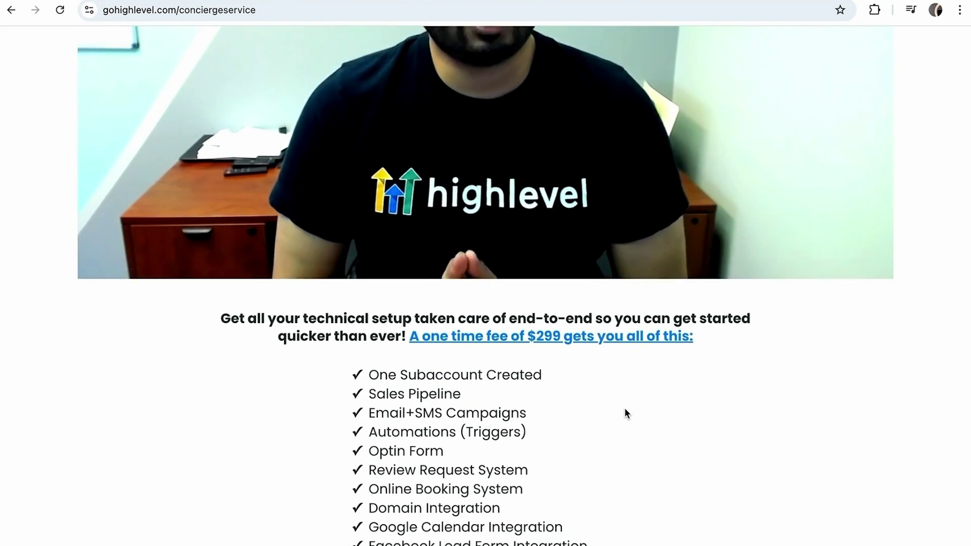
scroll(624, 407, "down", 2)
scroll(625, 408, "down", 1)
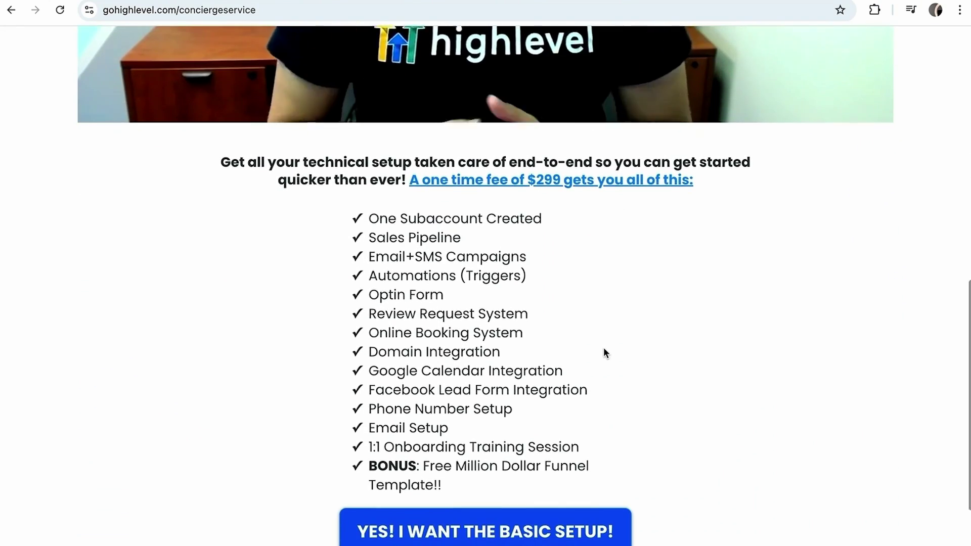
scroll(604, 347, "down", 2)
scroll(602, 347, "down", 1)
scroll(593, 339, "down", 1)
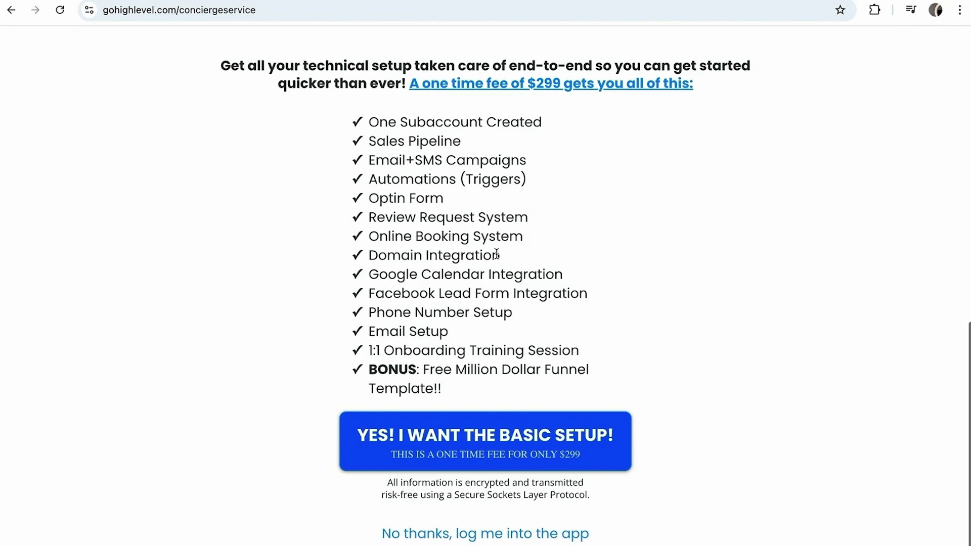
scroll(598, 235, "down", 1)
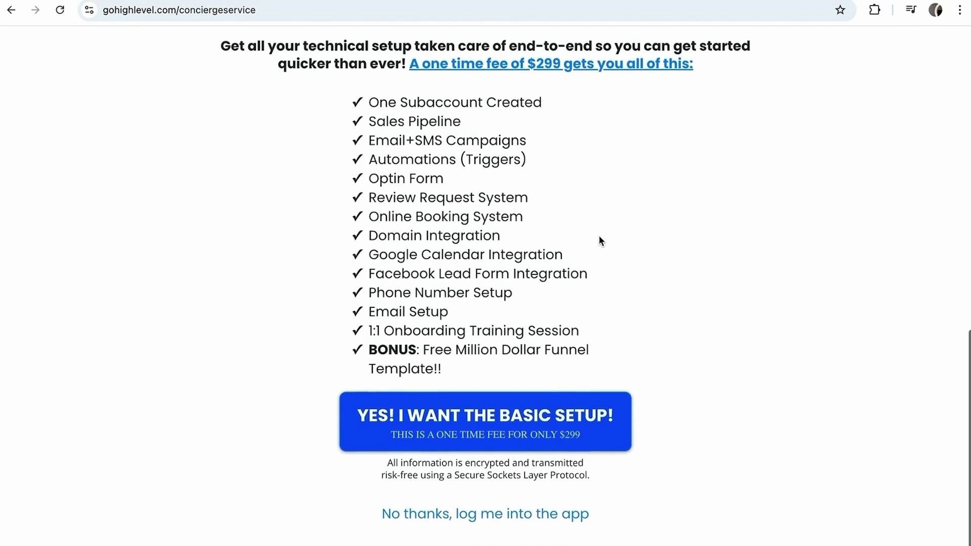
Choose 'No thanks, log me into the app', then get started with the new account.
left_click(468, 520)
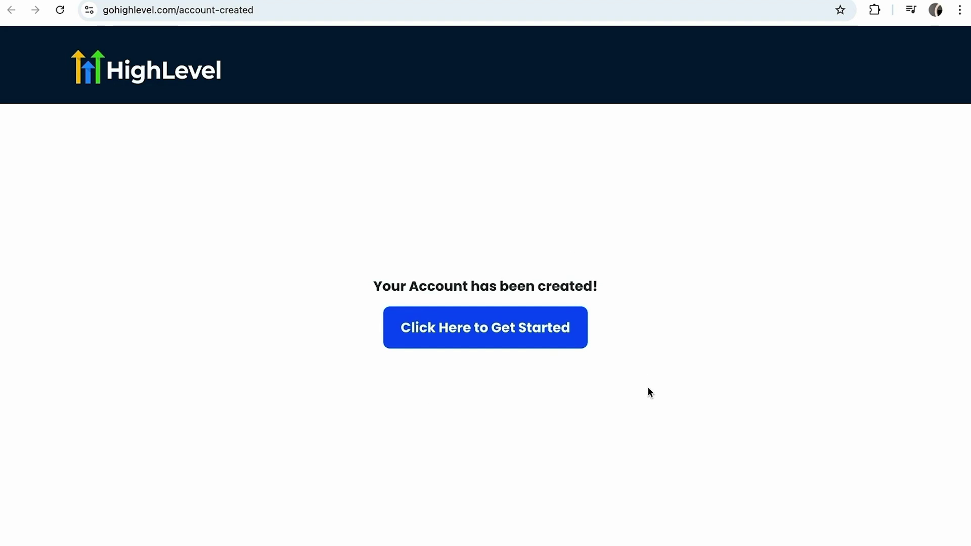
left_click(518, 337)
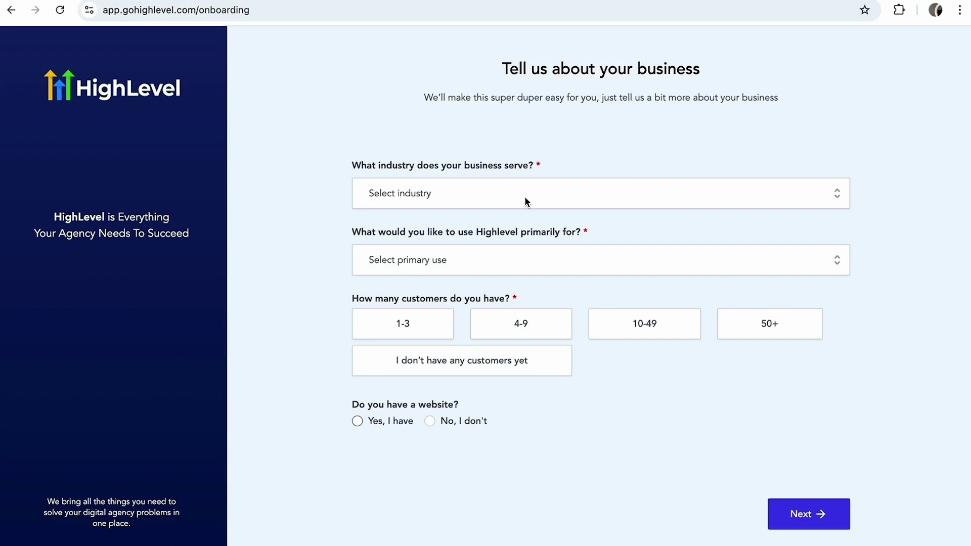
Answer Financial industry, white-labeling and reselling as primary use, and 1-3 customers.
left_click(500, 199)
scroll(397, 294, "down", 1)
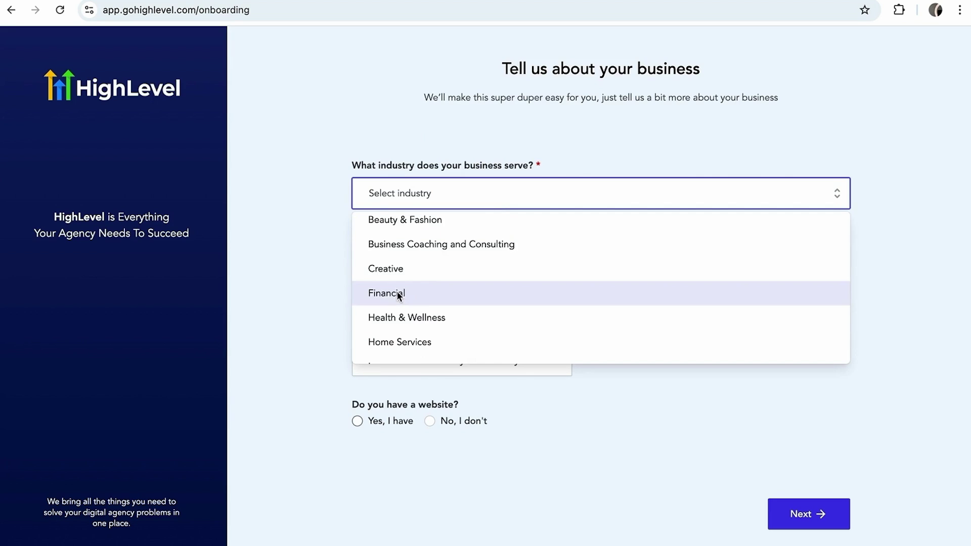
left_click(398, 294)
left_click(483, 266)
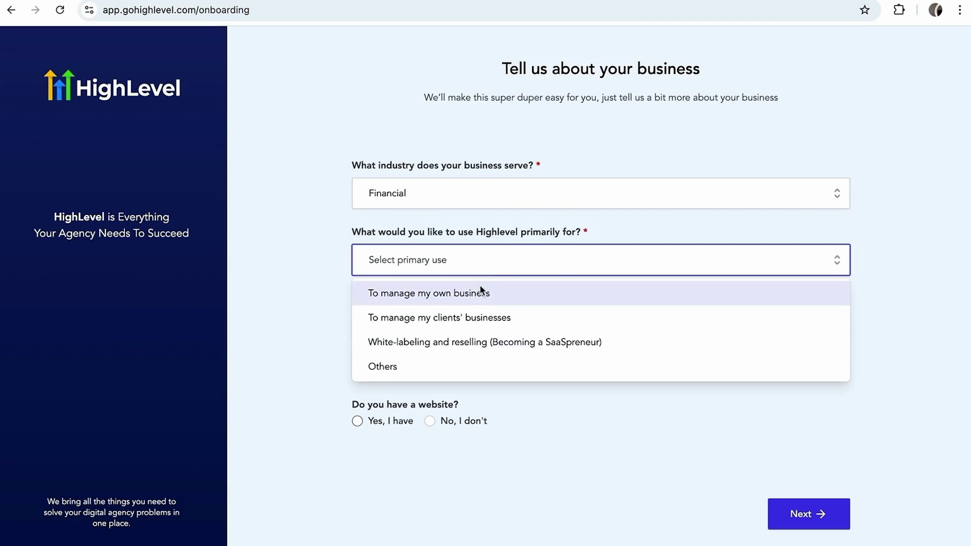
left_click(481, 341)
left_click(421, 334)
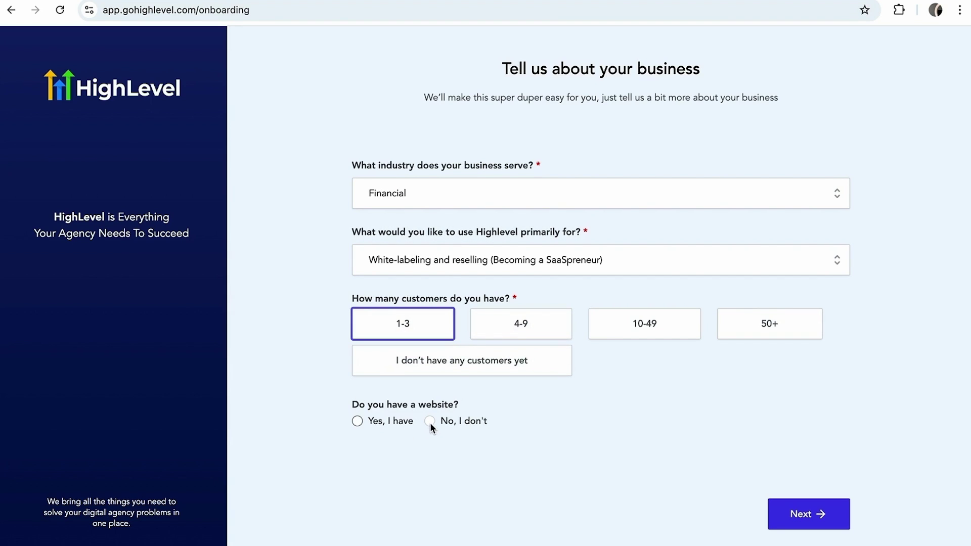
left_click(808, 513)
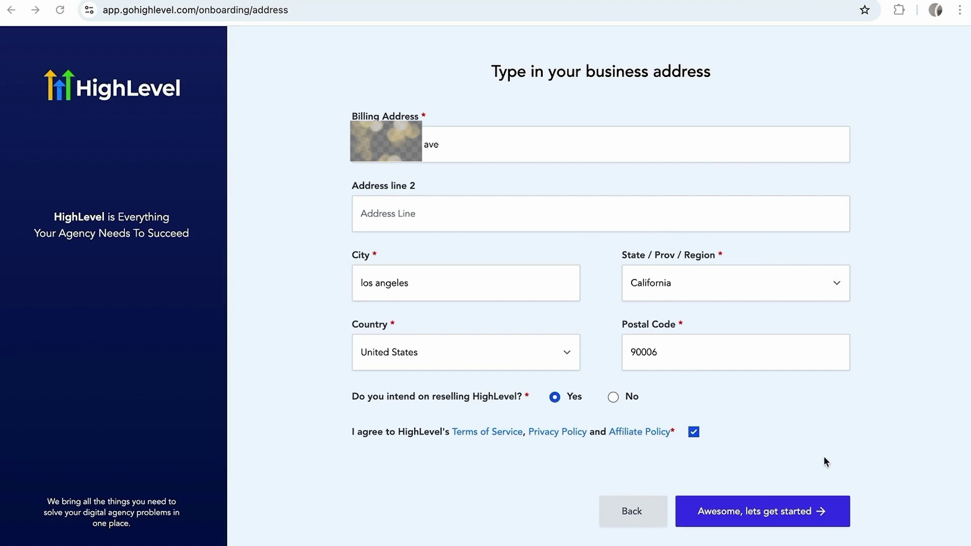
Submit the business address and continue past the business tools question.
left_click(808, 513)
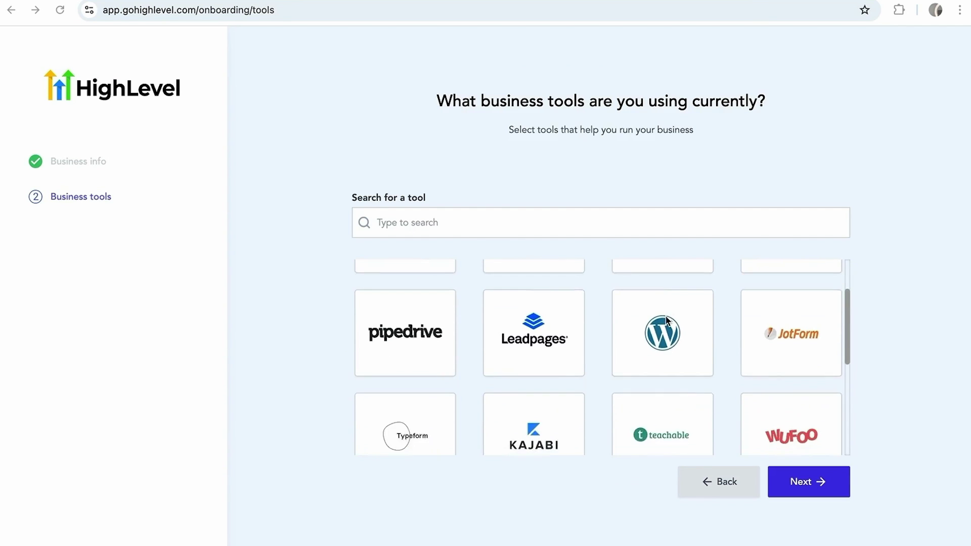
scroll(667, 320, "down", 2)
scroll(665, 315, "up", 3)
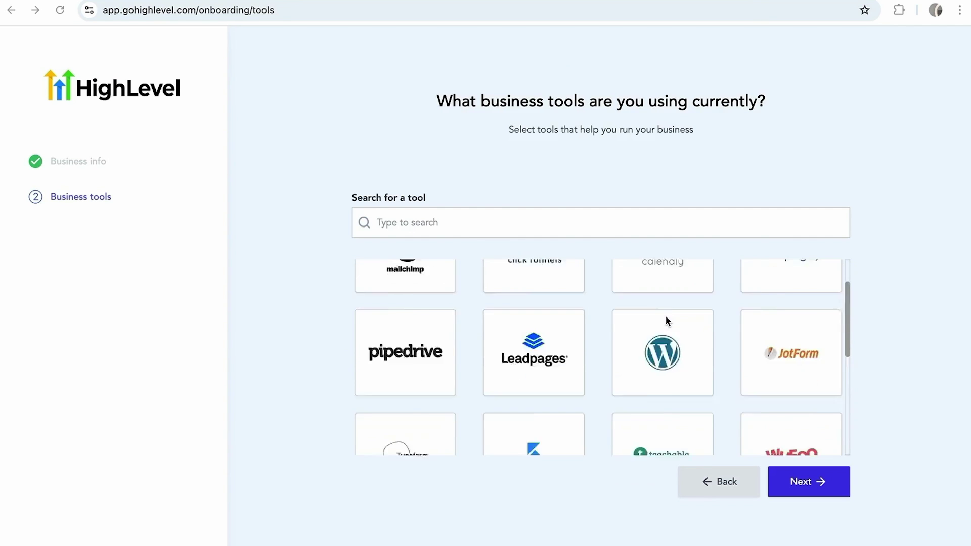
left_click(809, 482)
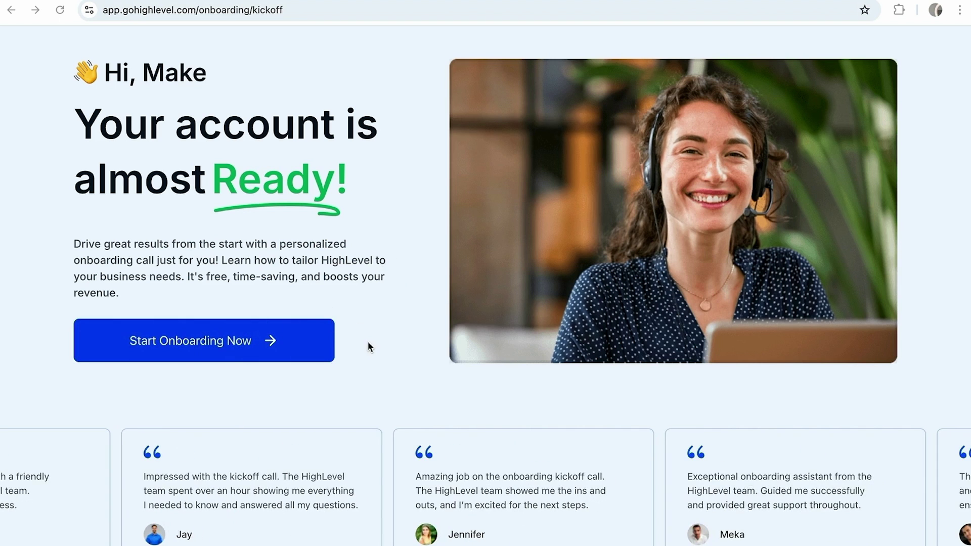
scroll(368, 346, "down", 2)
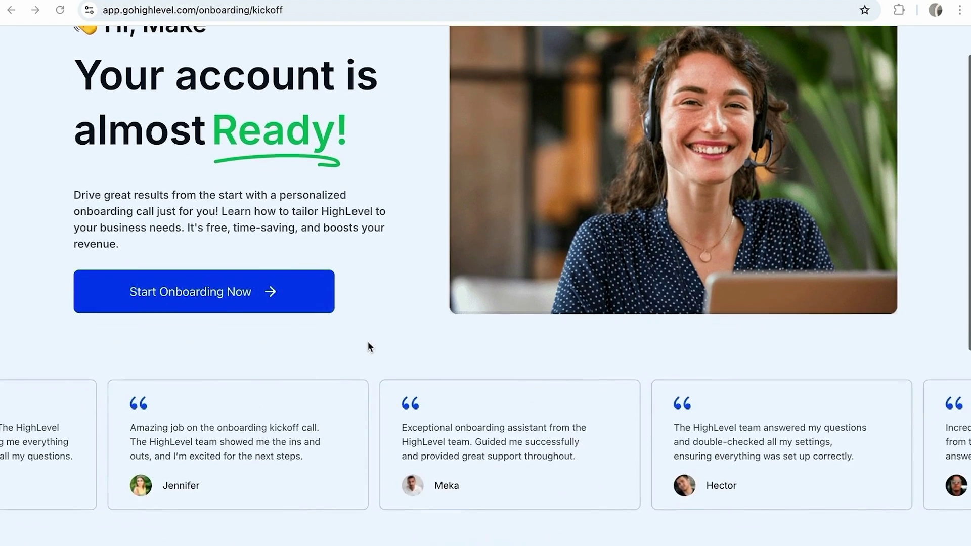
scroll(368, 347, "up", 2)
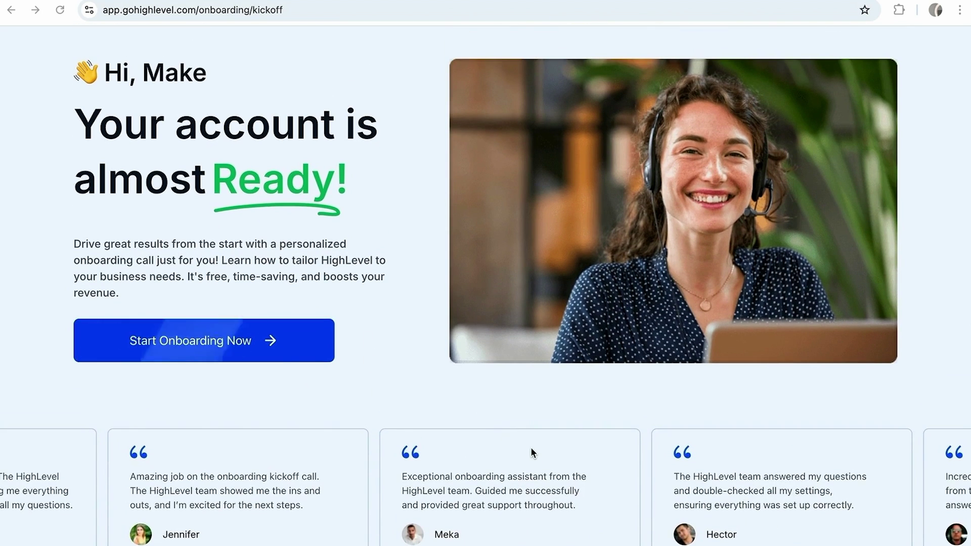
scroll(632, 450, "down", 5)
scroll(632, 449, "down", 3)
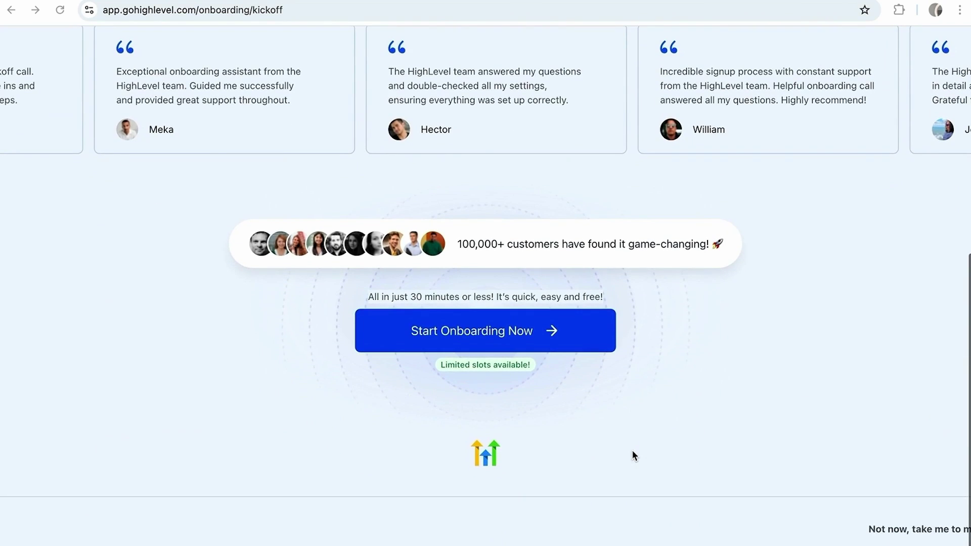
Choose 'Not now, take me to my dashboard' to skip the onboarding call.
left_click(883, 535)
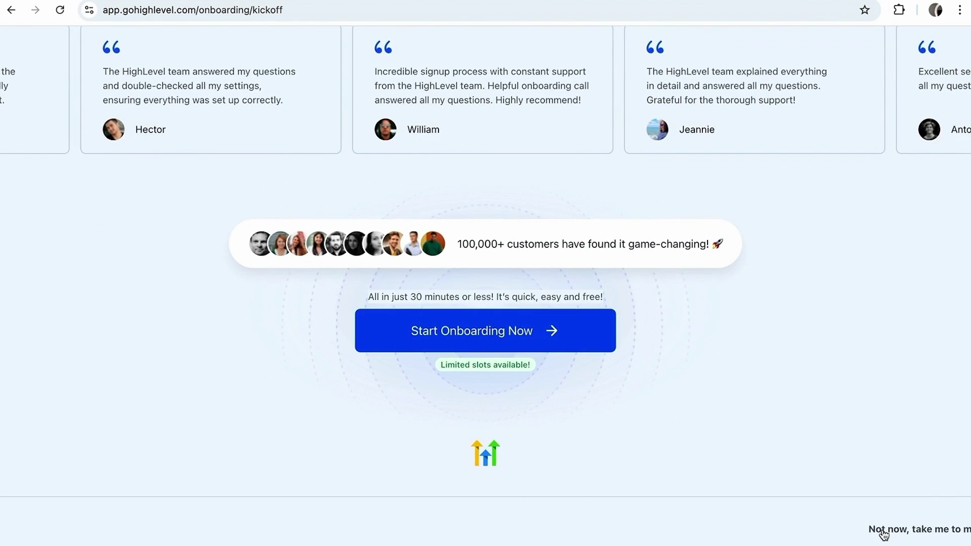